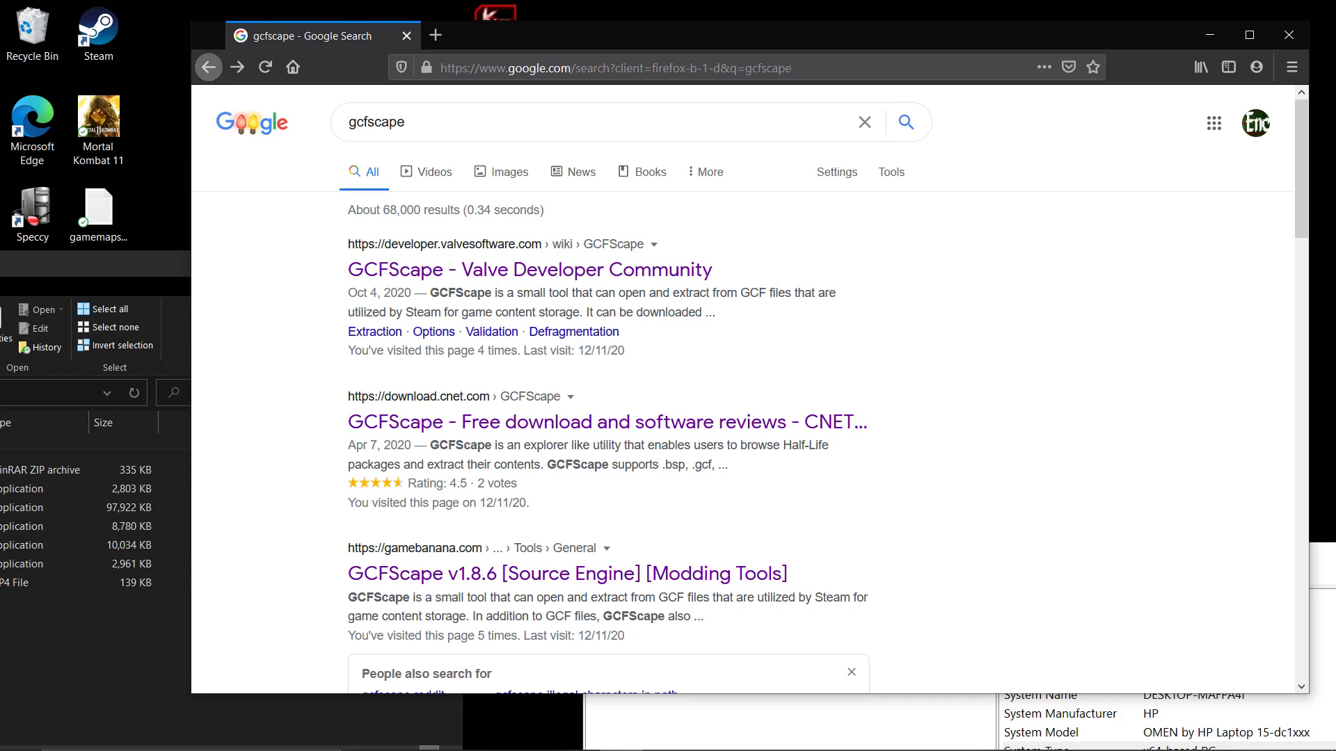
Step: Open the GameBanana GCFScape v1.8.6 page and point out its .exe and .zip downloads
left_click(552, 575)
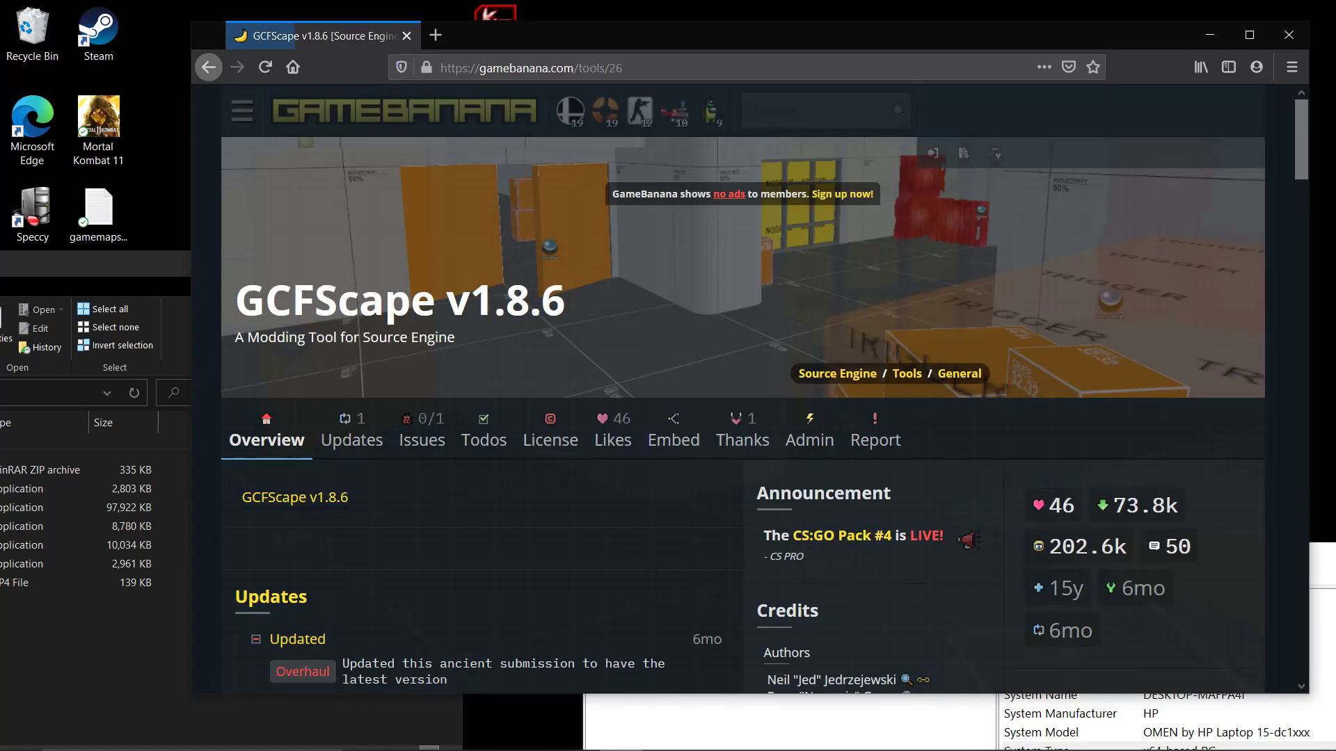
scroll(334, 418, "down", 5)
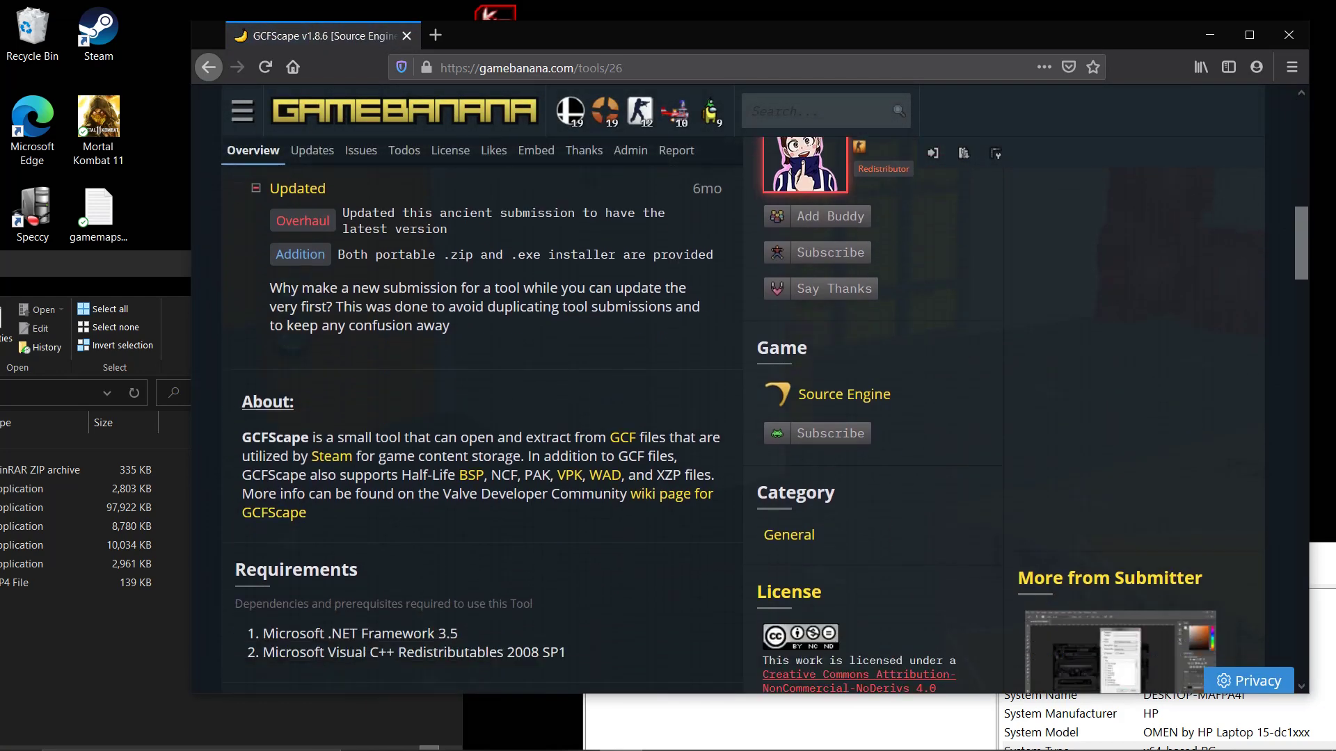
scroll(334, 418, "down", 5)
scroll(334, 417, "down", 1)
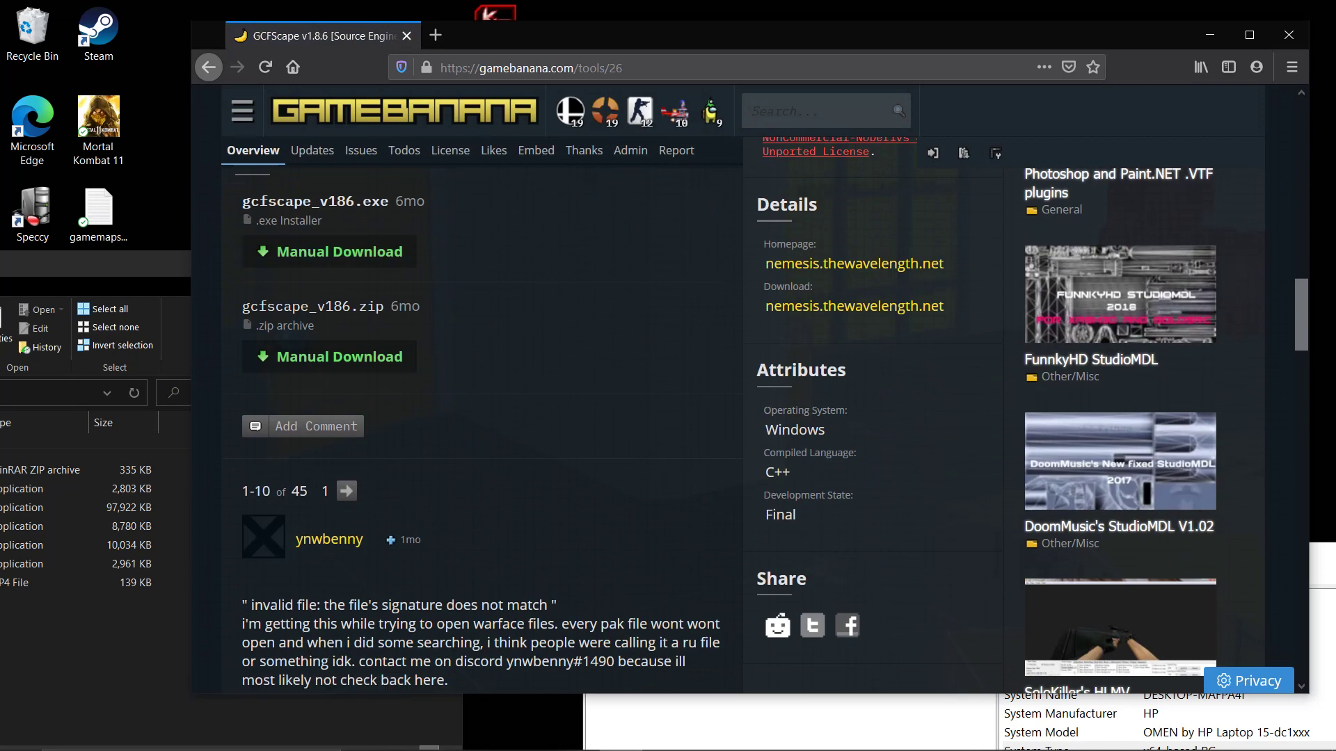
double_click(375, 200)
double_click(371, 306)
Step: Enlarge System Information to confirm the x64-based system type, then move windows to reveal Downloads
key("alt+Tab")
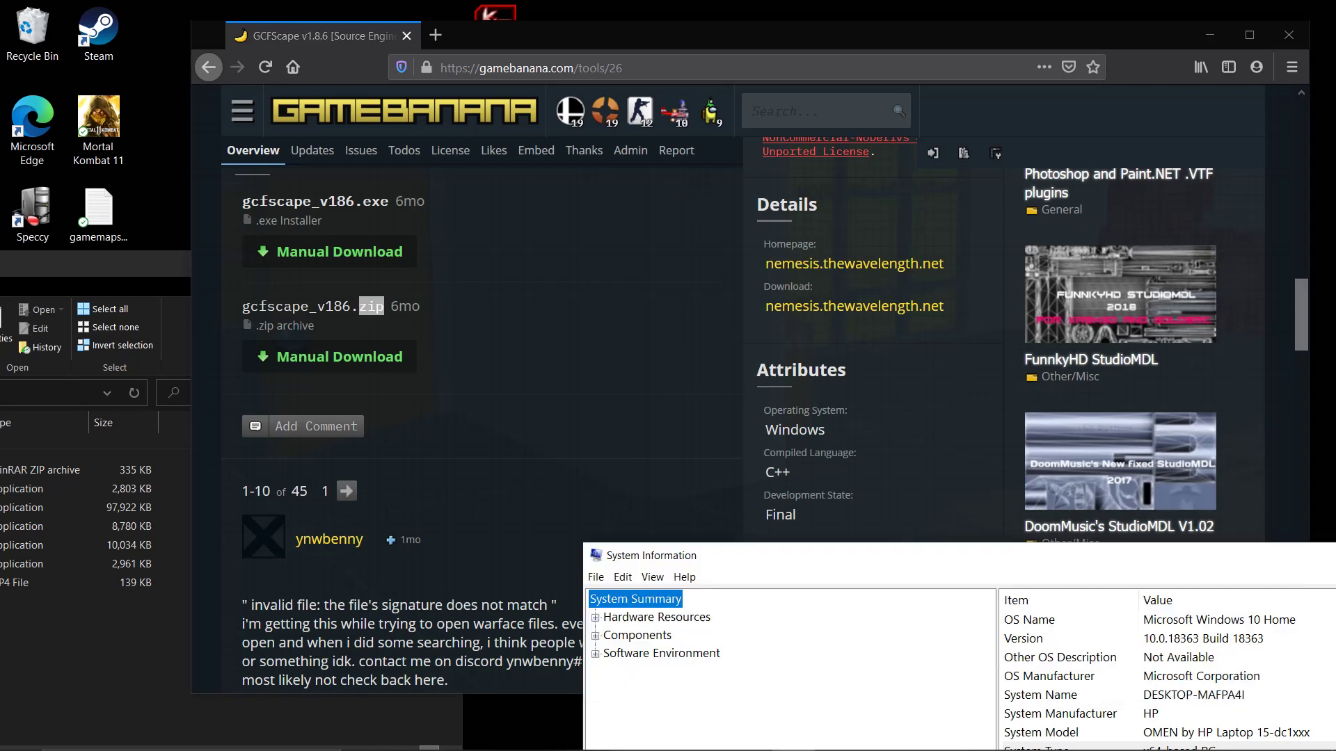
left_click_drag(585, 549, 249, 93)
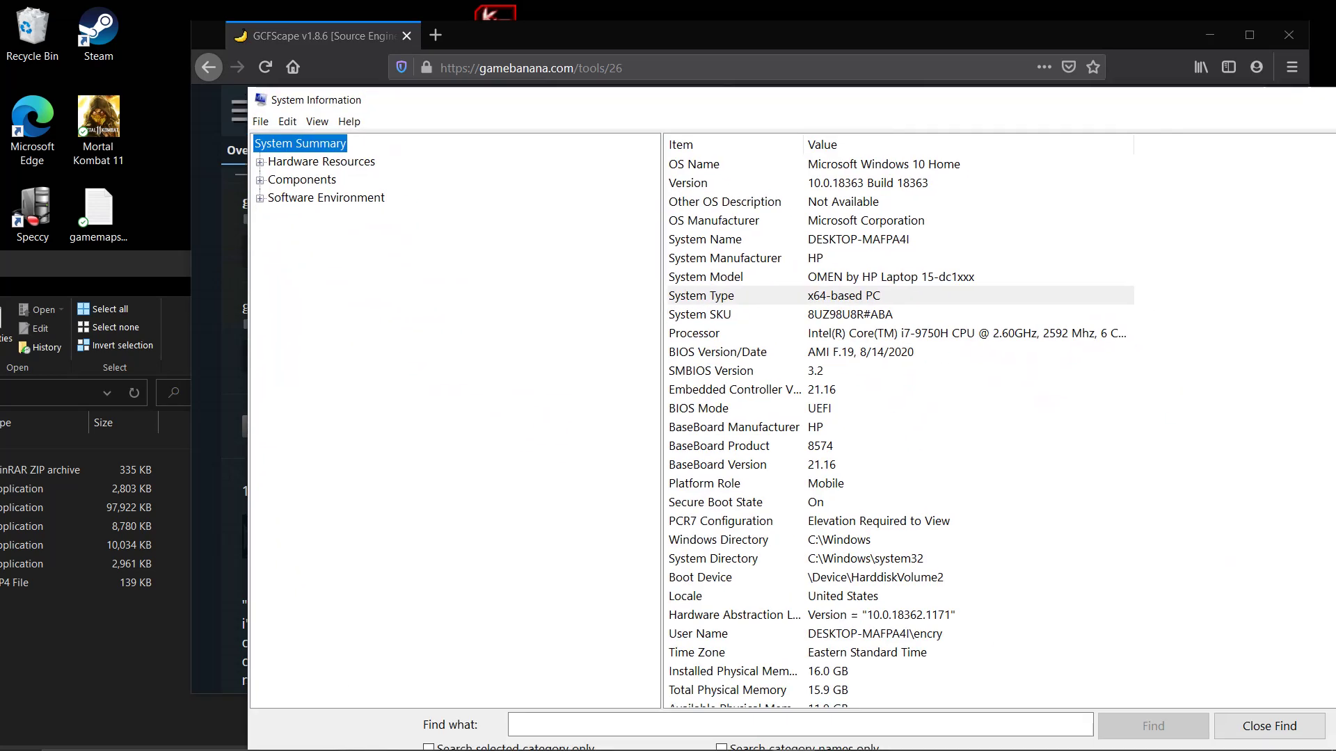
left_click(901, 296)
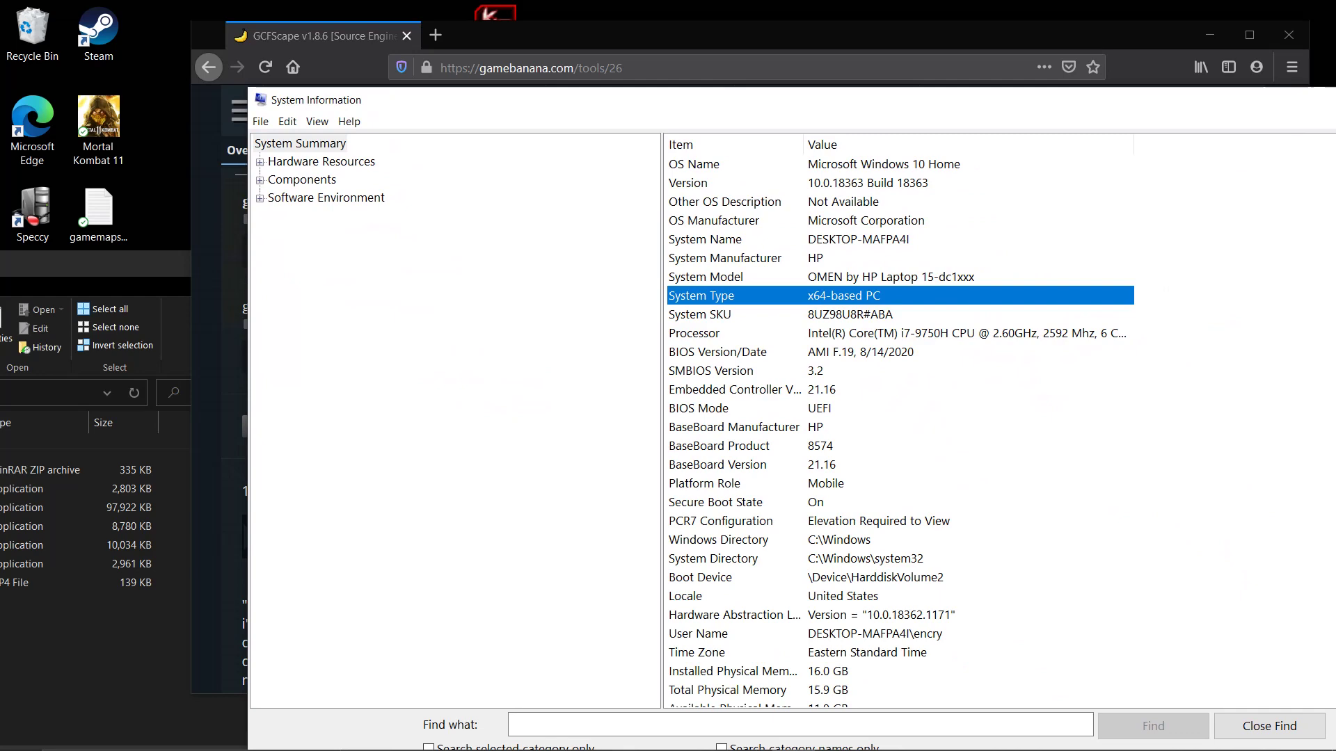
left_click_drag(313, 35, 835, 348)
left_click_drag(63, 282, 731, 165)
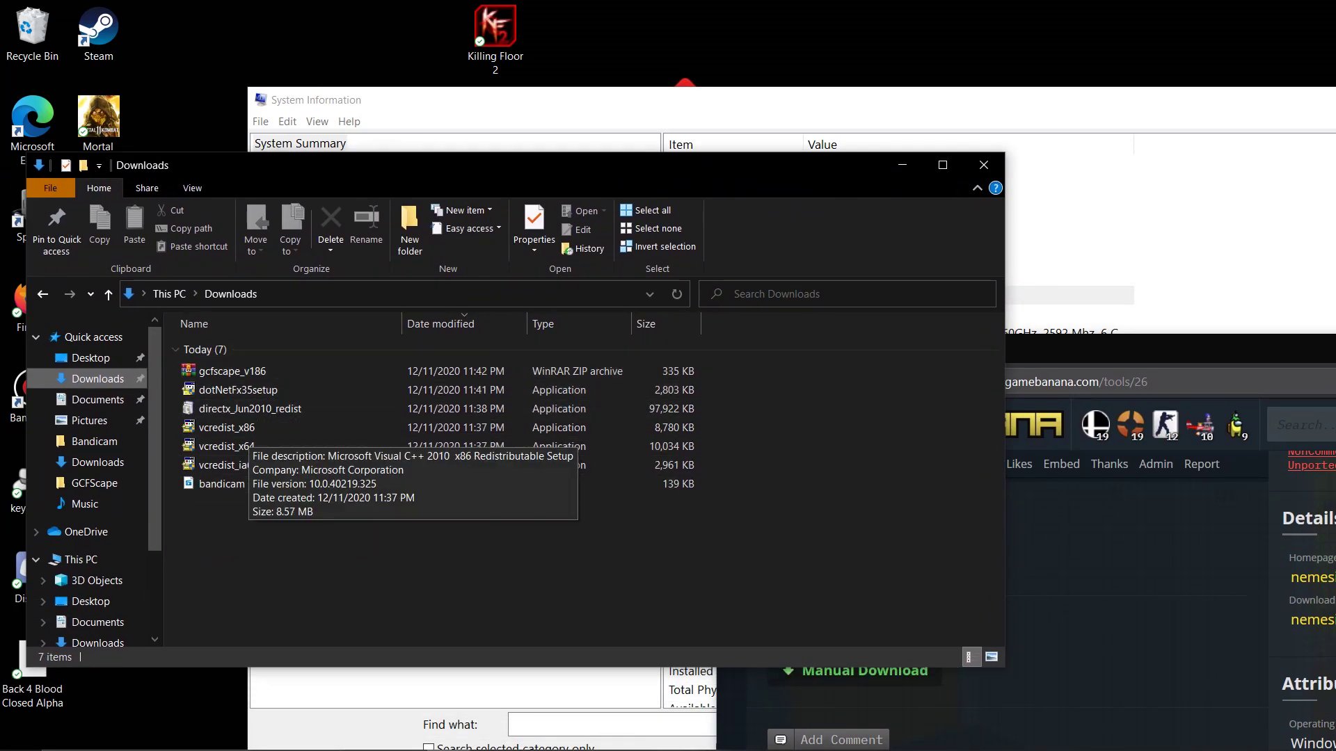
Step: Select the downloaded files in Downloads and open the gcfscape_v186 archive in WinRAR
left_click(282, 484)
left_click(238, 389, "shift")
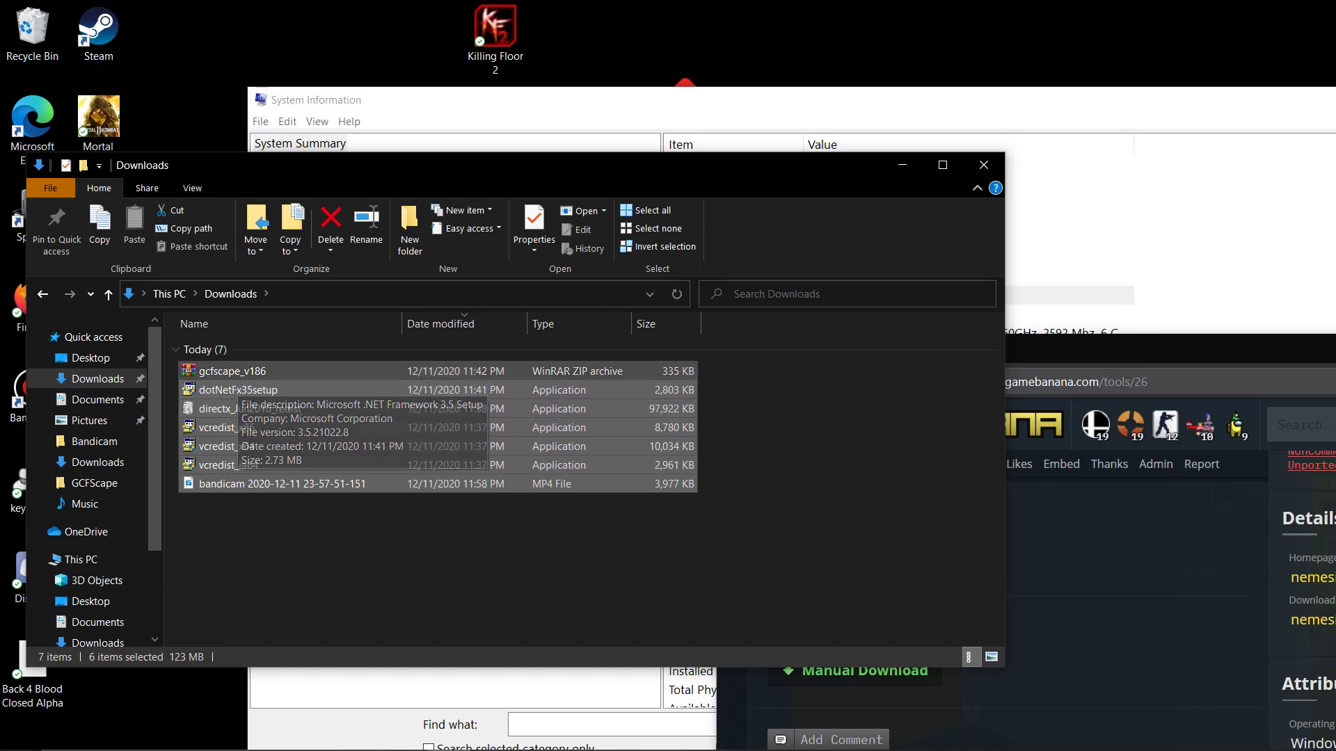
double_click(231, 372)
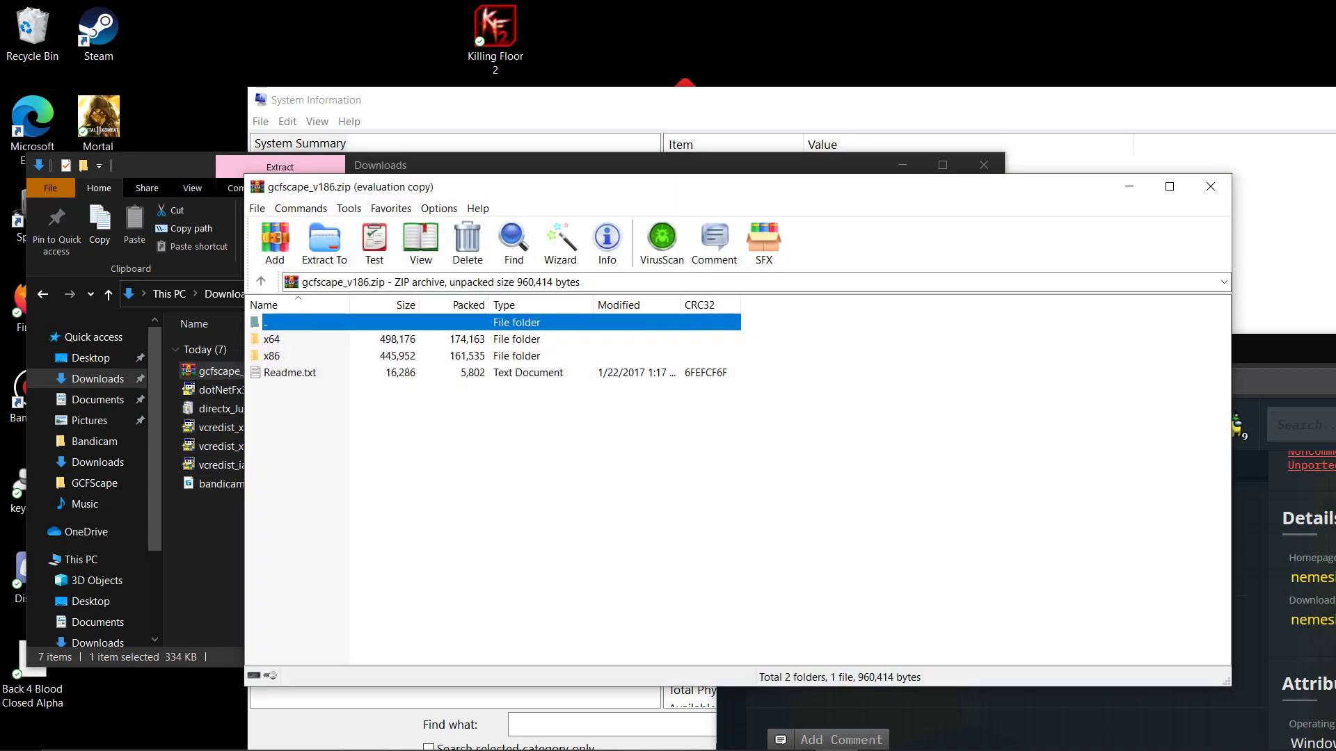
Step: Run the archive's x64 GCFScape.exe, dismiss error 0xc000007b, and open the x86 folder
double_click(273, 338)
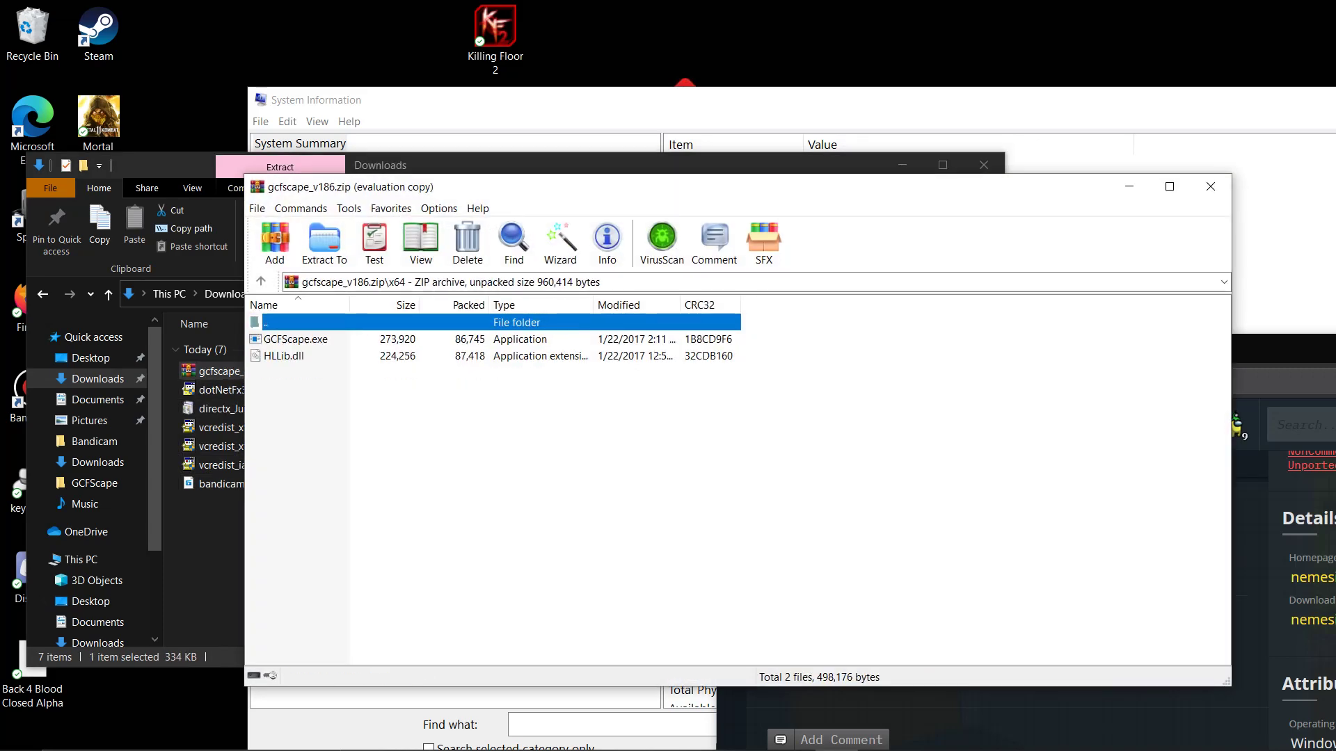
double_click(294, 339)
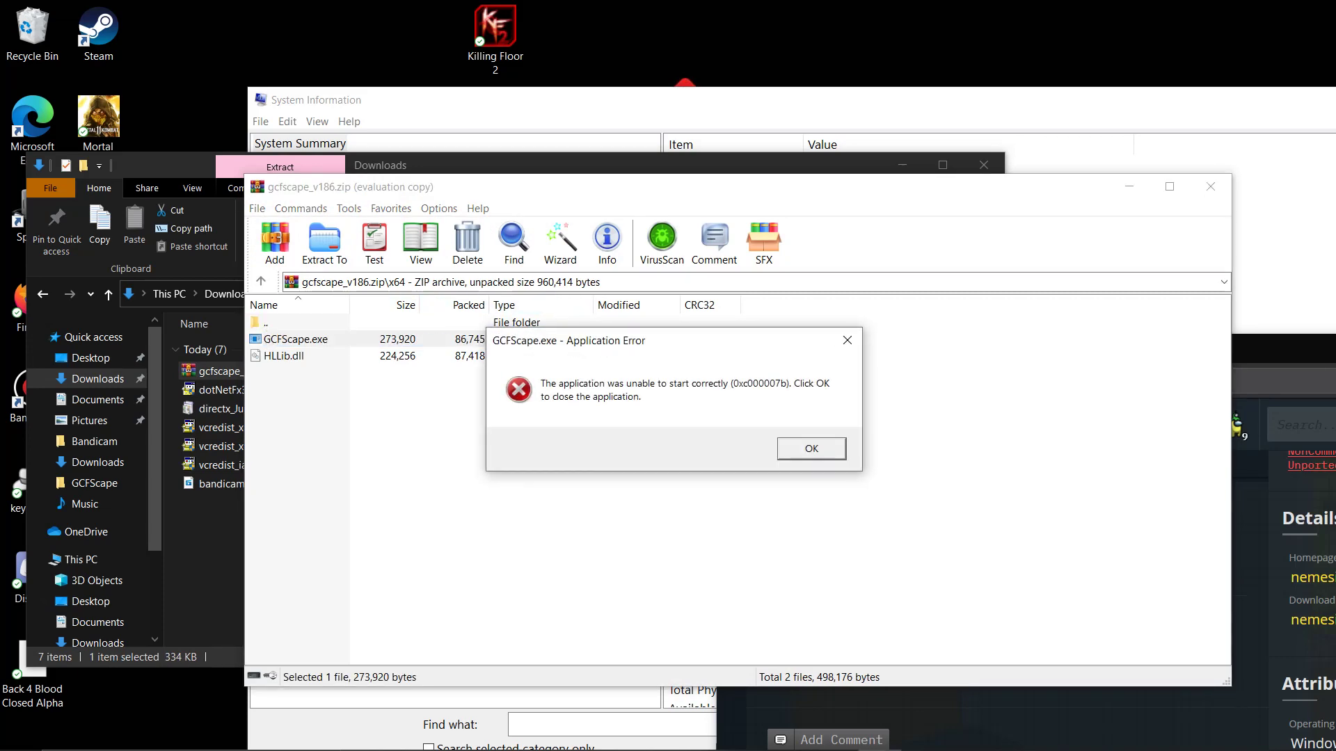
left_click(811, 449)
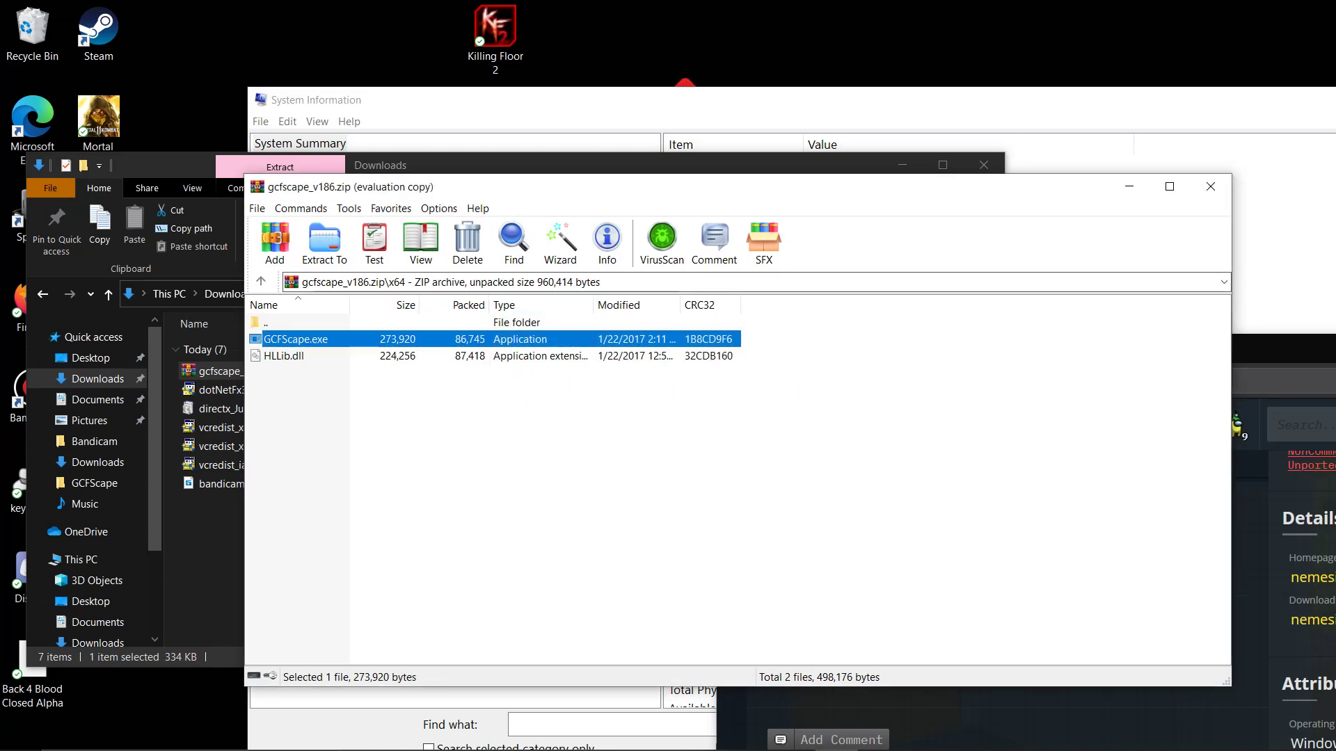
left_click(262, 282)
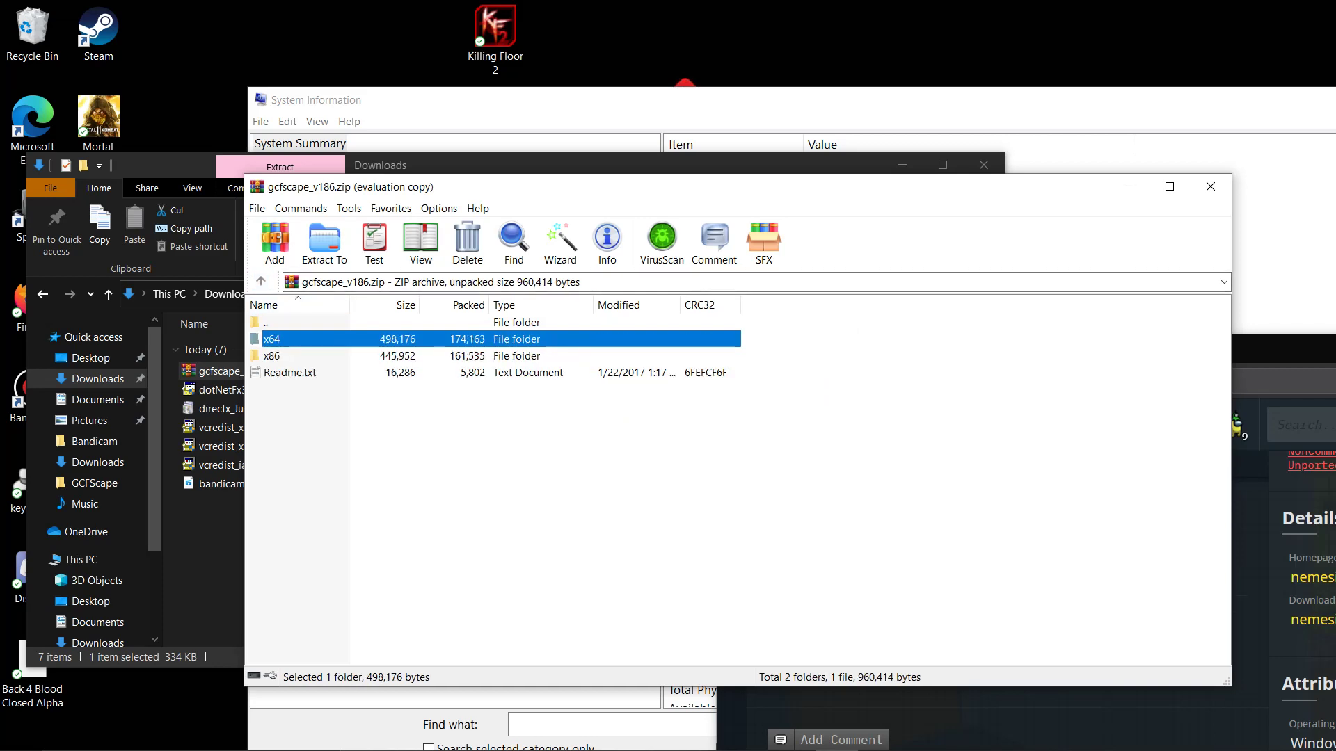
double_click(272, 356)
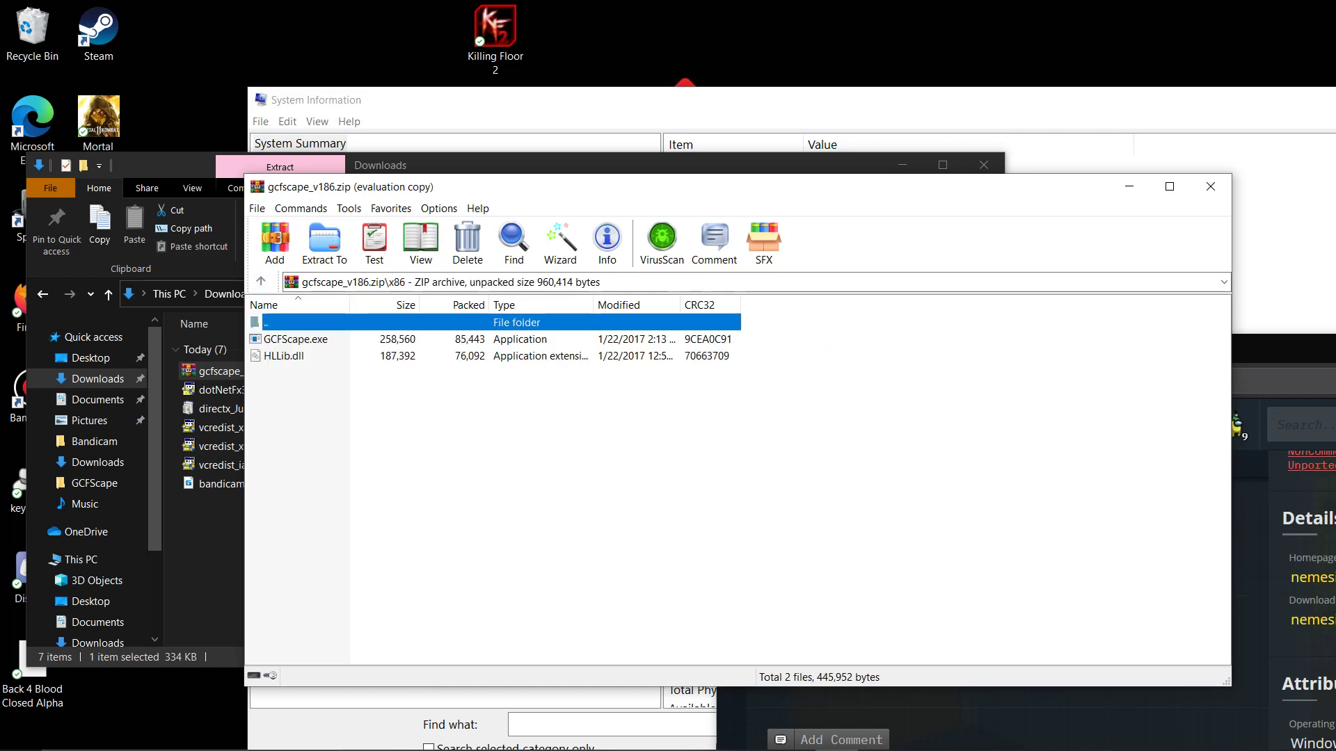
Step: Launch GCFScape.exe from the archive's x86 folder
double_click(295, 339)
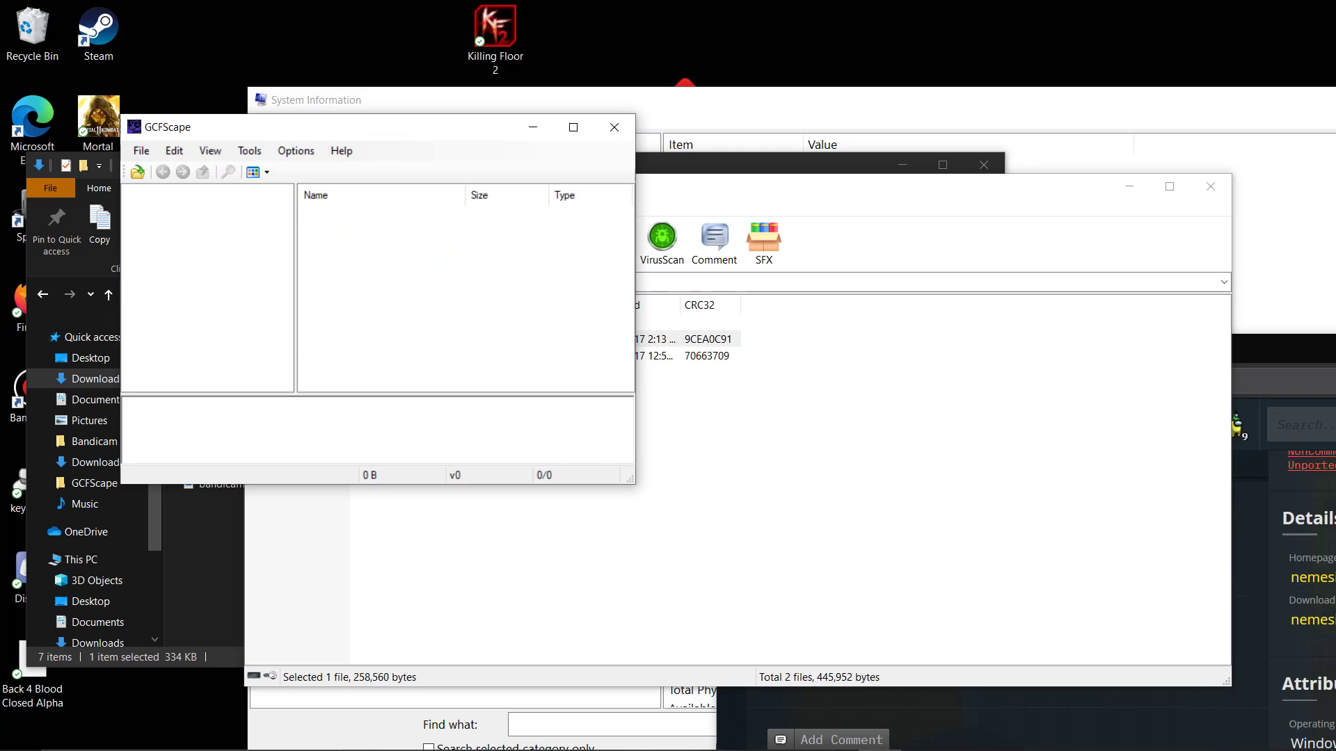